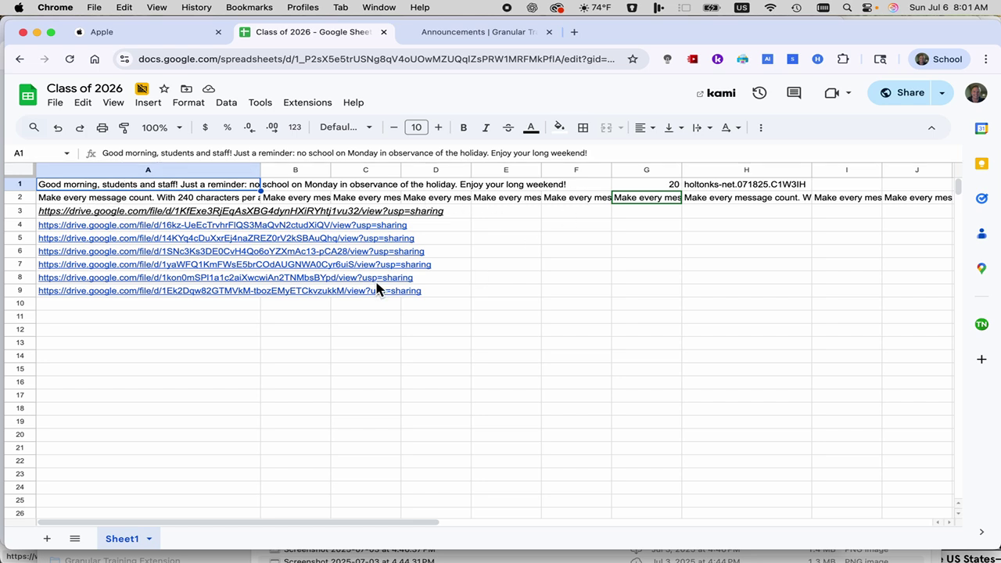
Examine the announcement texts in A1 and A2 and preview the Drive image links listed in rows 3 to 9
left_click(82, 202)
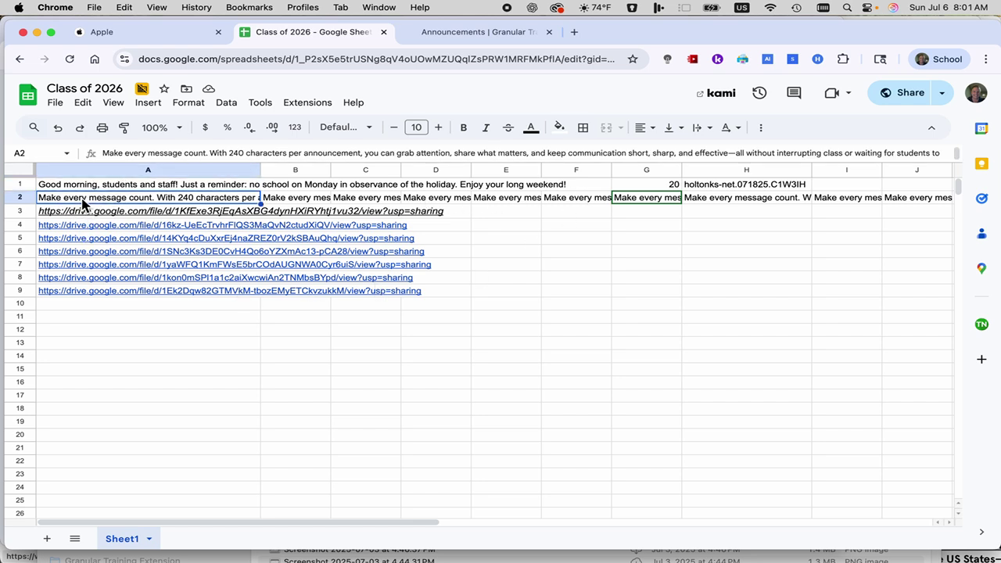
mouse_move(80, 218)
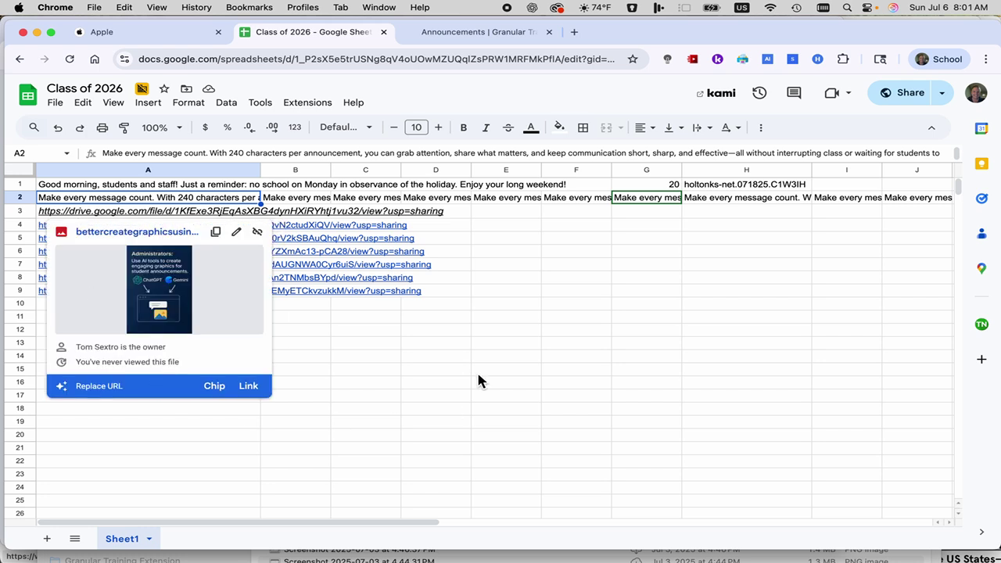
left_click(447, 370)
mouse_move(87, 218)
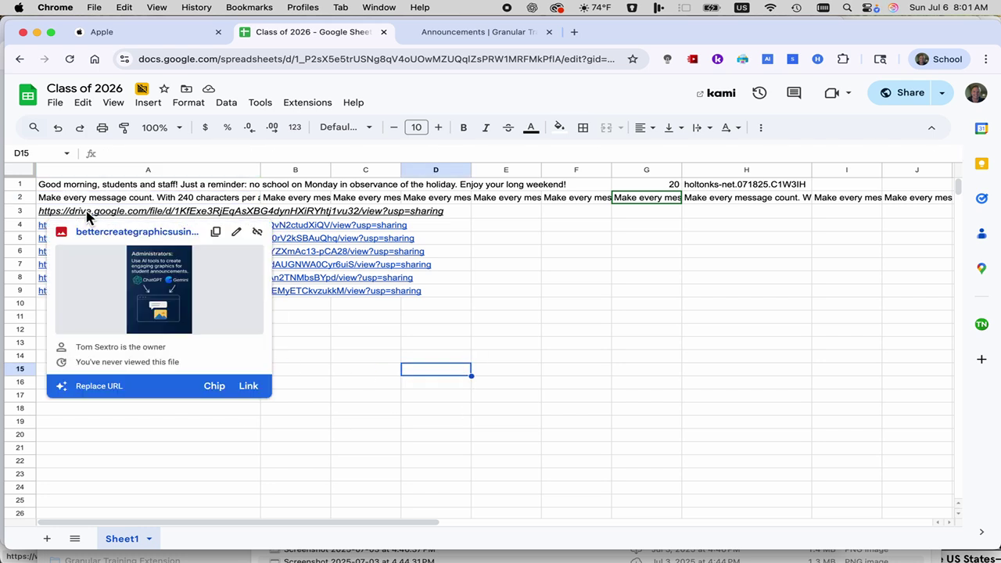
left_click(362, 334)
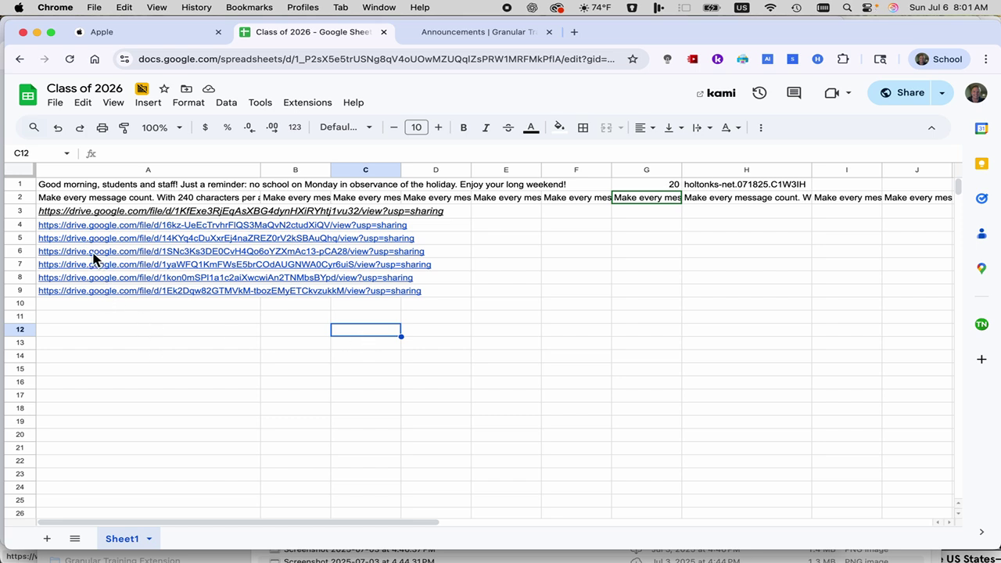
mouse_move(79, 229)
mouse_move(88, 298)
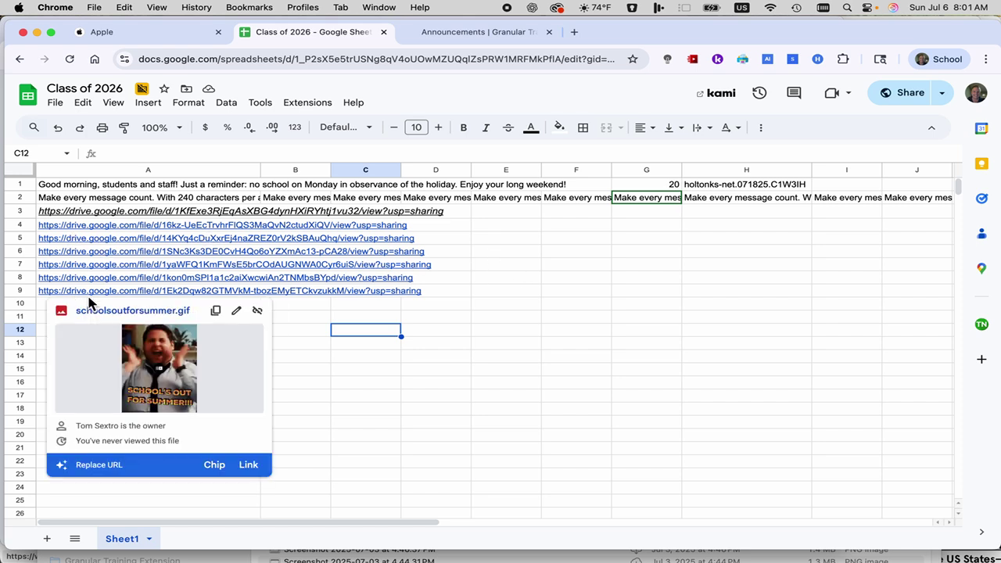
left_click(584, 333)
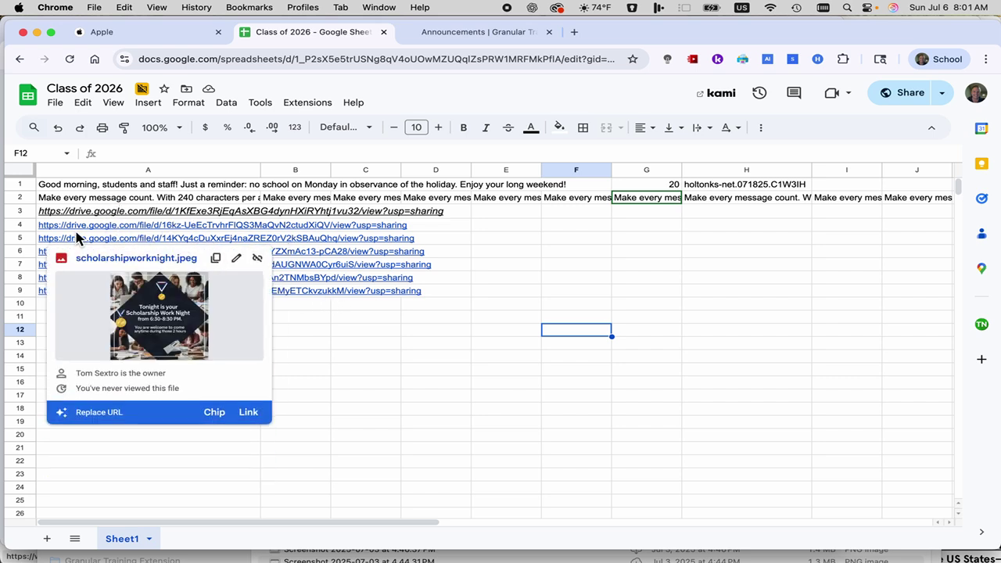
left_click(322, 319)
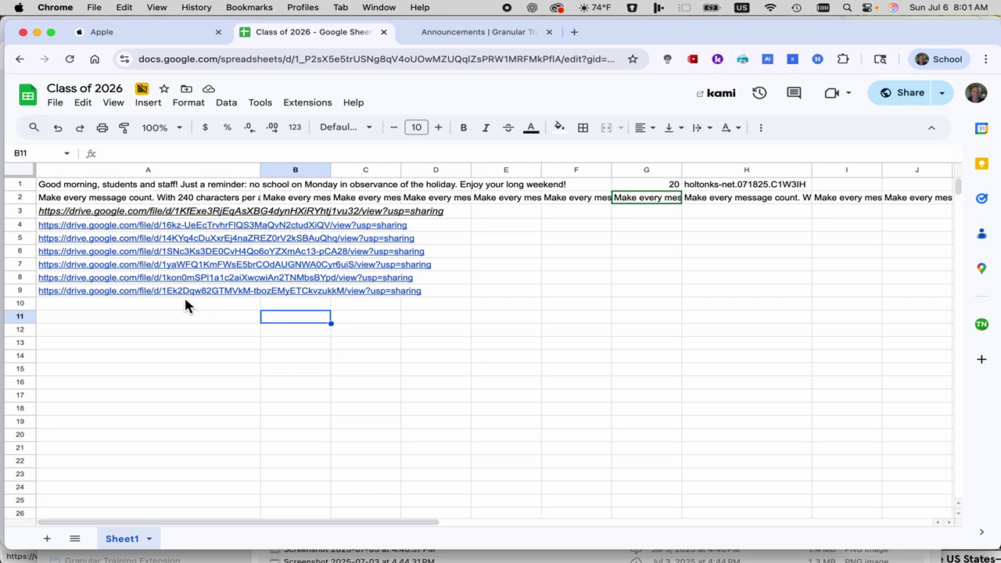
left_click(87, 187)
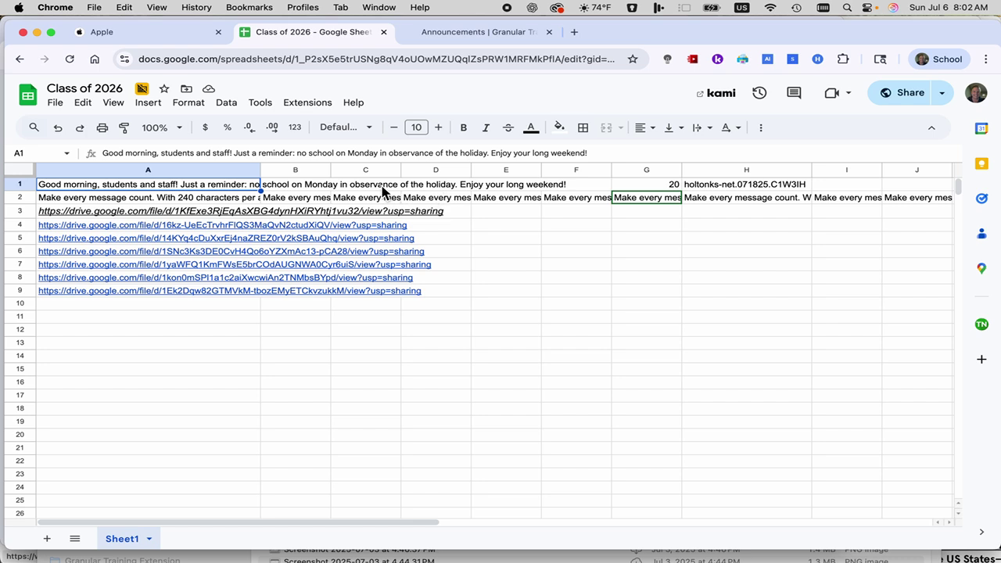
Set the announcement timing value in cell G1 to 300
left_click(654, 192)
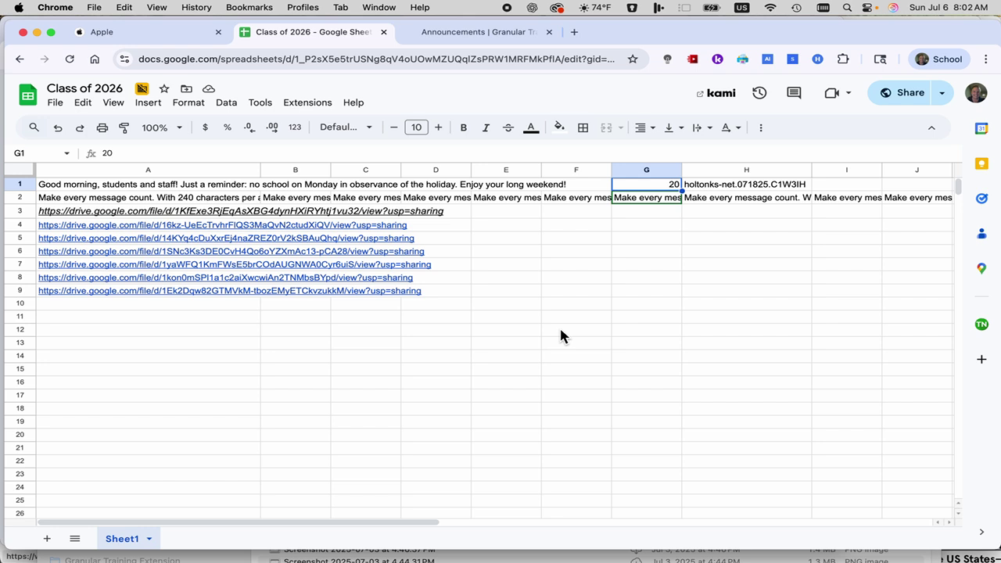
type("300")
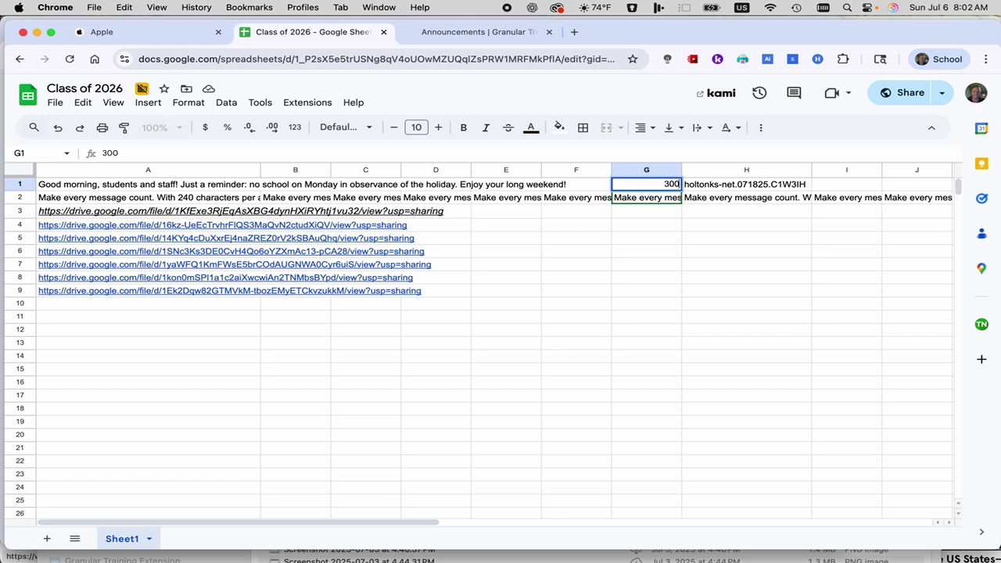
key("Return")
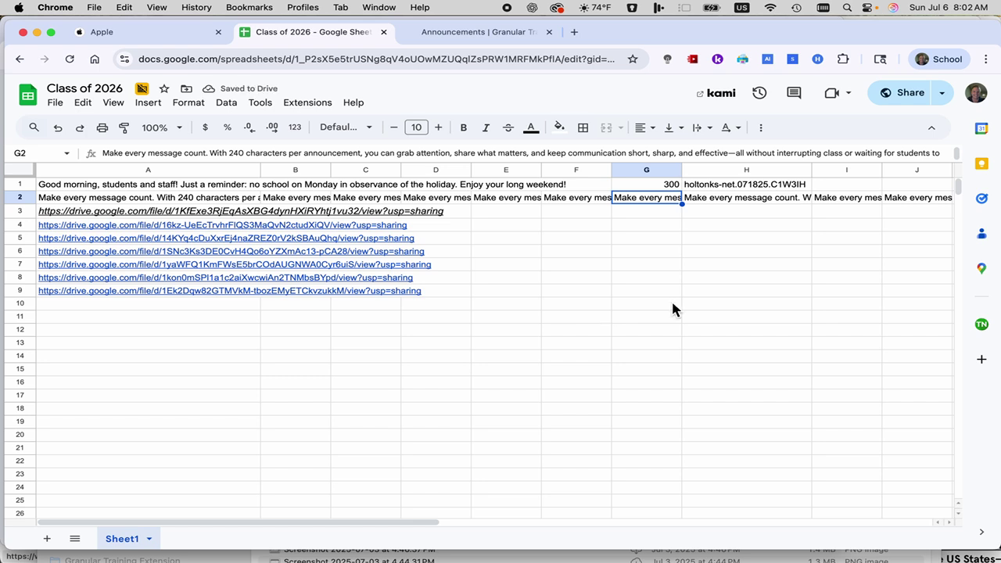
Examine the first announcement in A1, the timing value in G1 and the licence code in H1
left_click(96, 187)
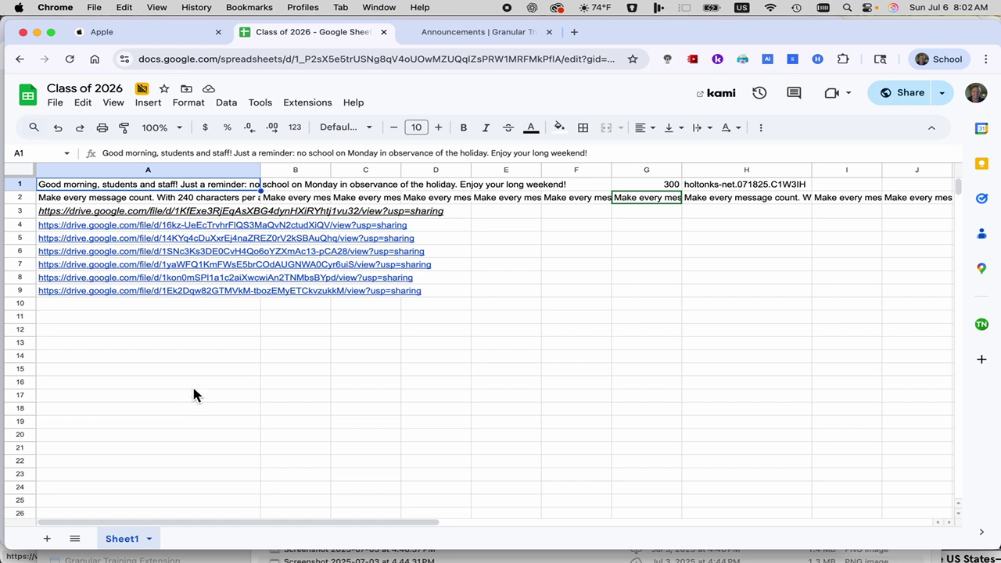
left_click(725, 187)
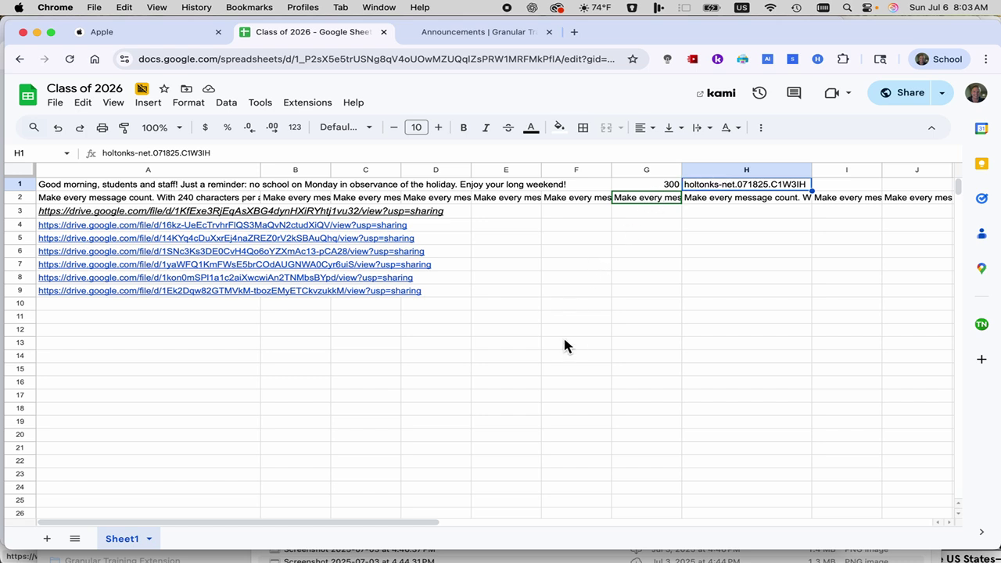
left_click(661, 187)
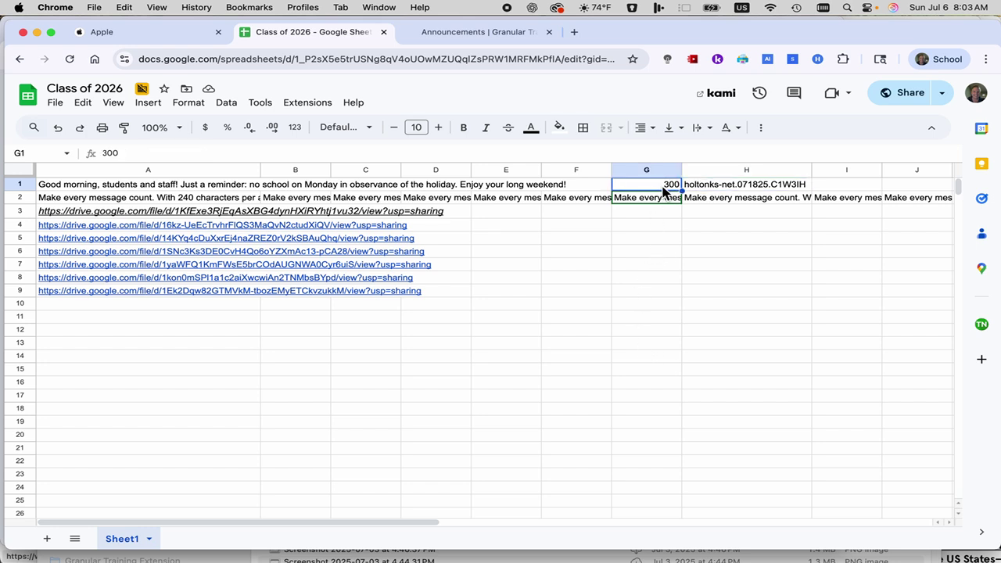
left_click(715, 188)
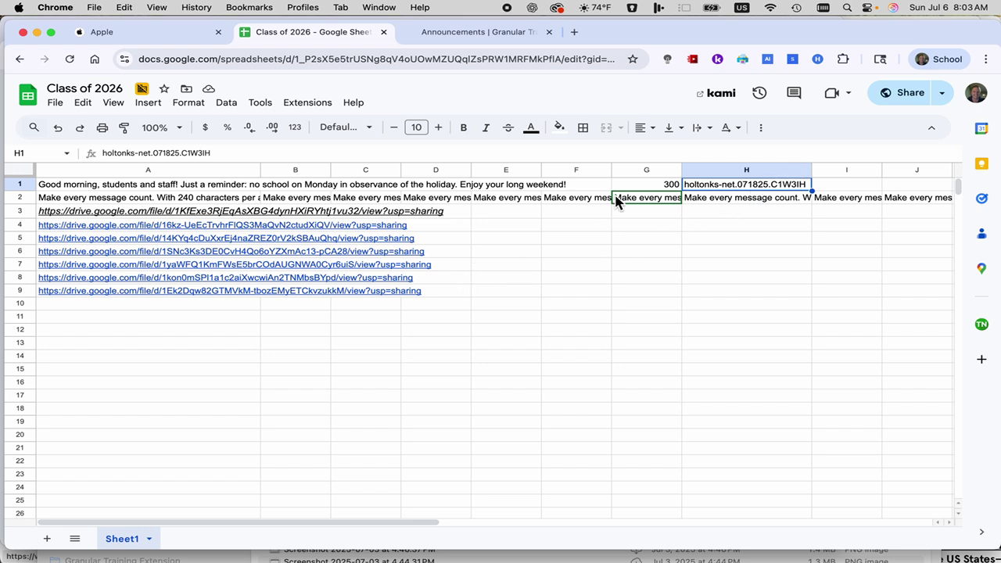
left_click(647, 187)
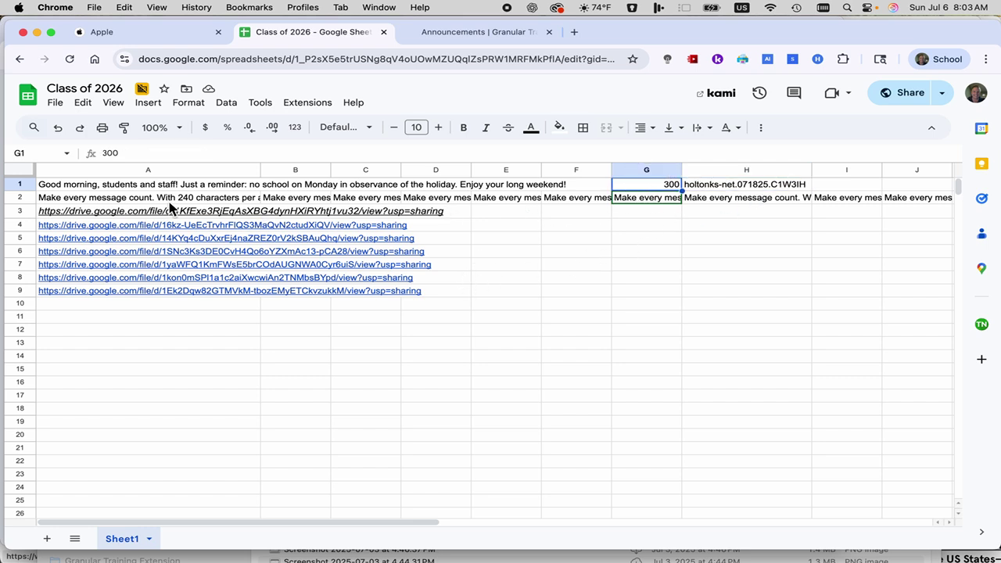
Preview the image behind the Drive link in cell A7
left_click(111, 333)
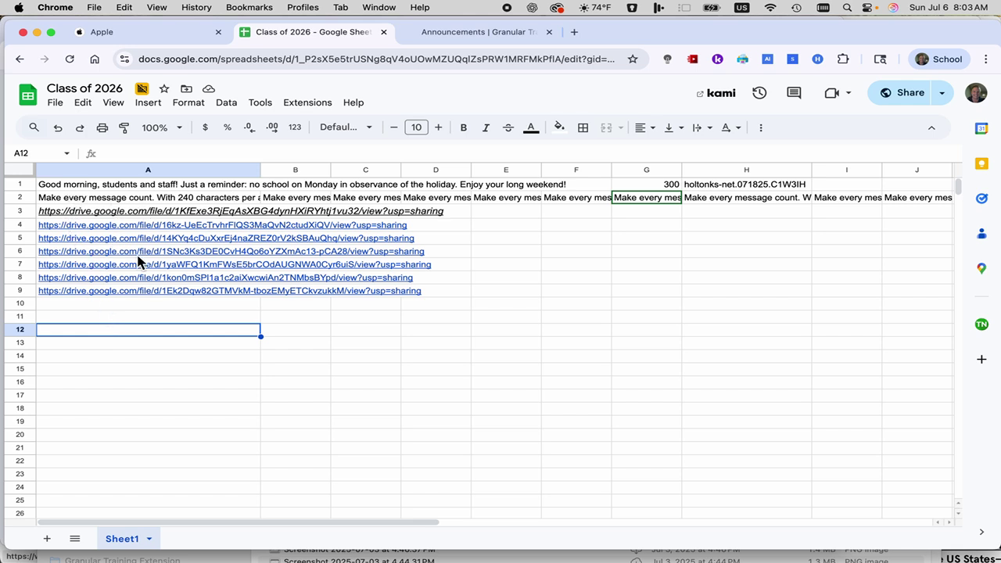
mouse_move(135, 268)
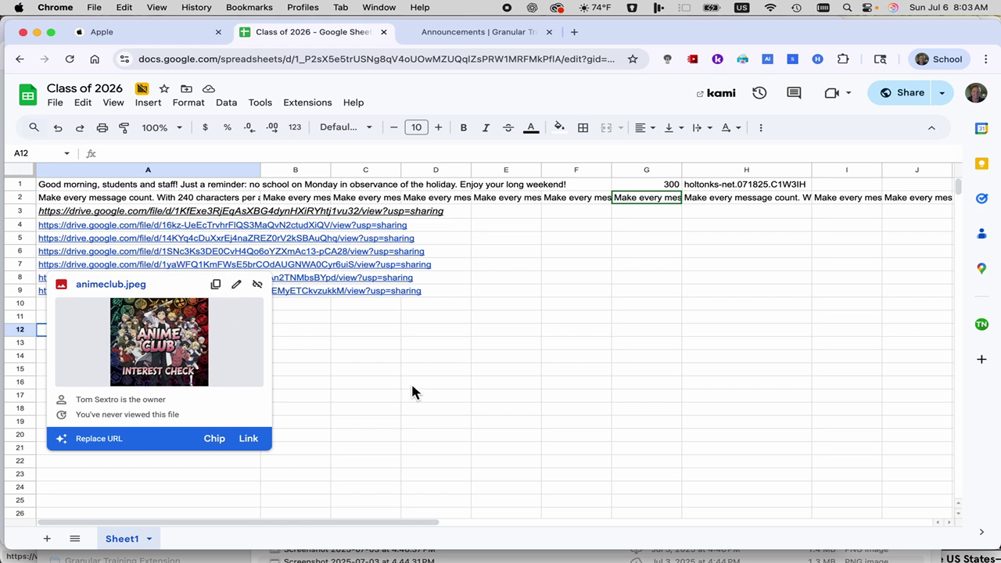
left_click(454, 345)
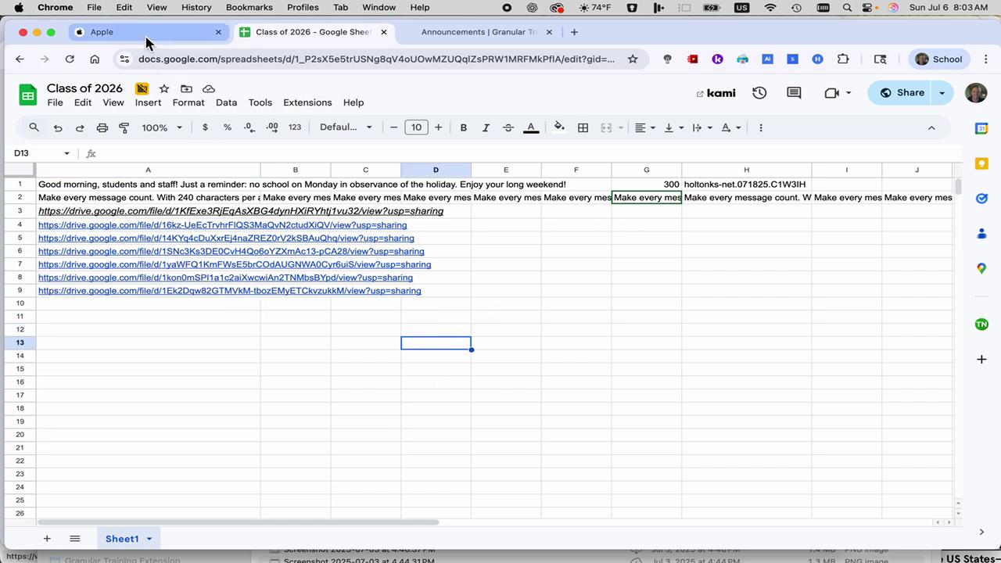
Examine the School Broadcaster Screensaver overview, podcast link and classroom picture on the granulartraining.com announcements page
left_click(472, 32)
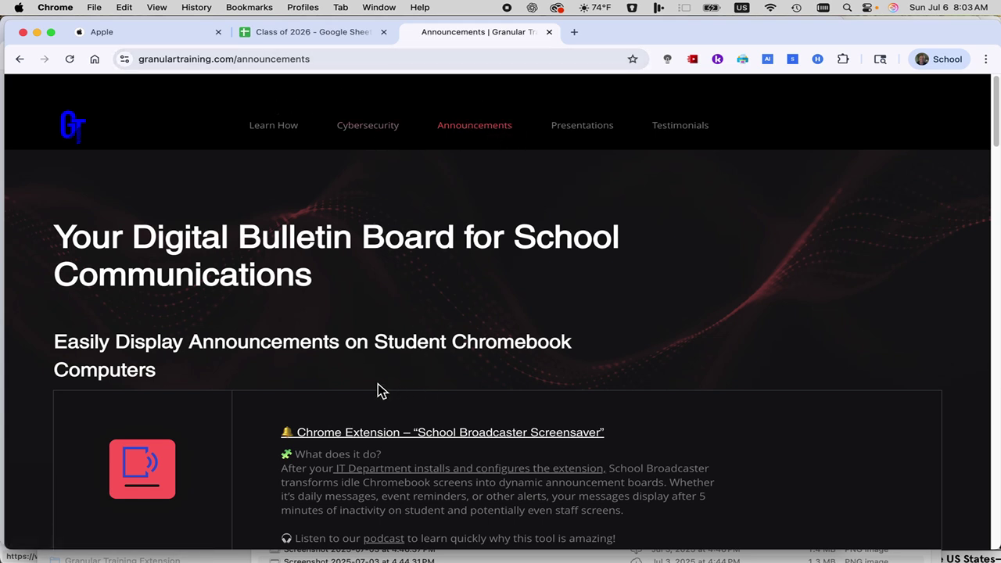
scroll(372, 366, "down", 3)
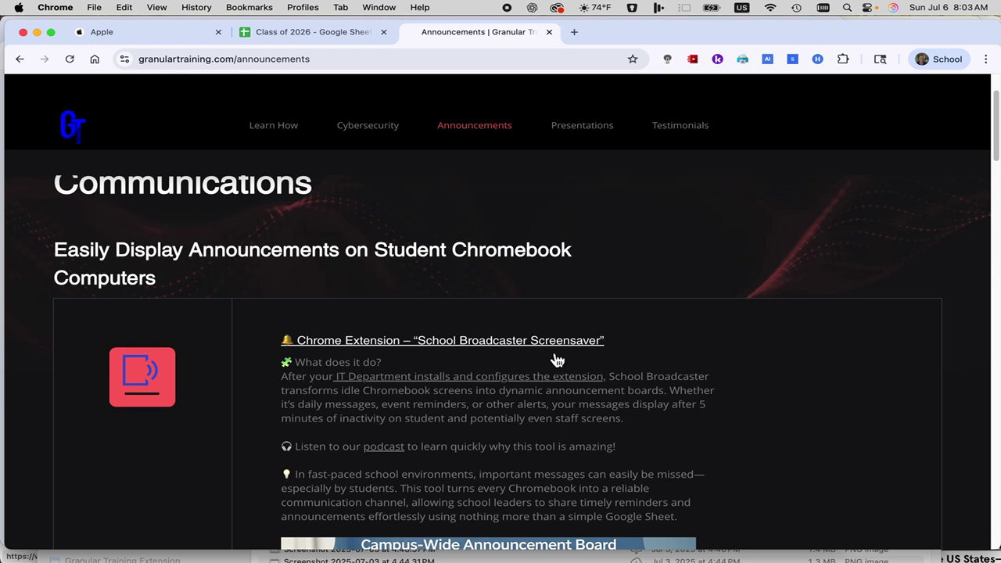
scroll(633, 393, "down", 1)
scroll(633, 394, "down", 3)
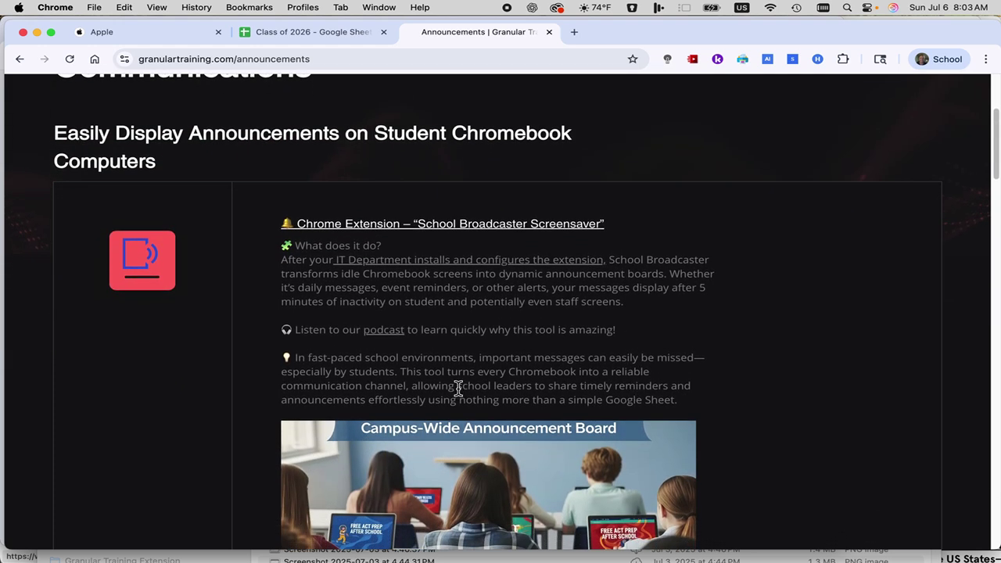
mouse_move(395, 343)
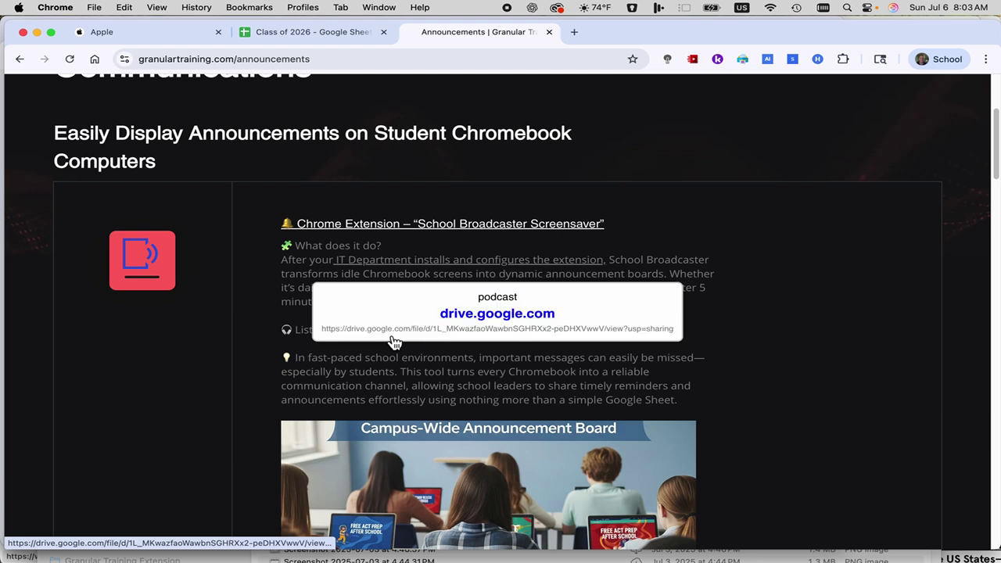
scroll(725, 371, "down", 1)
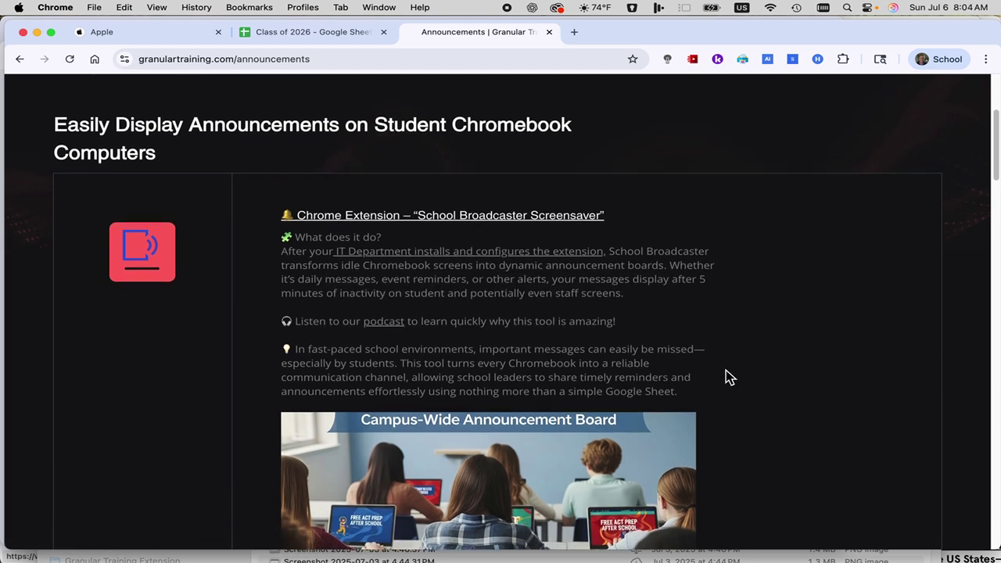
scroll(725, 371, "down", 3)
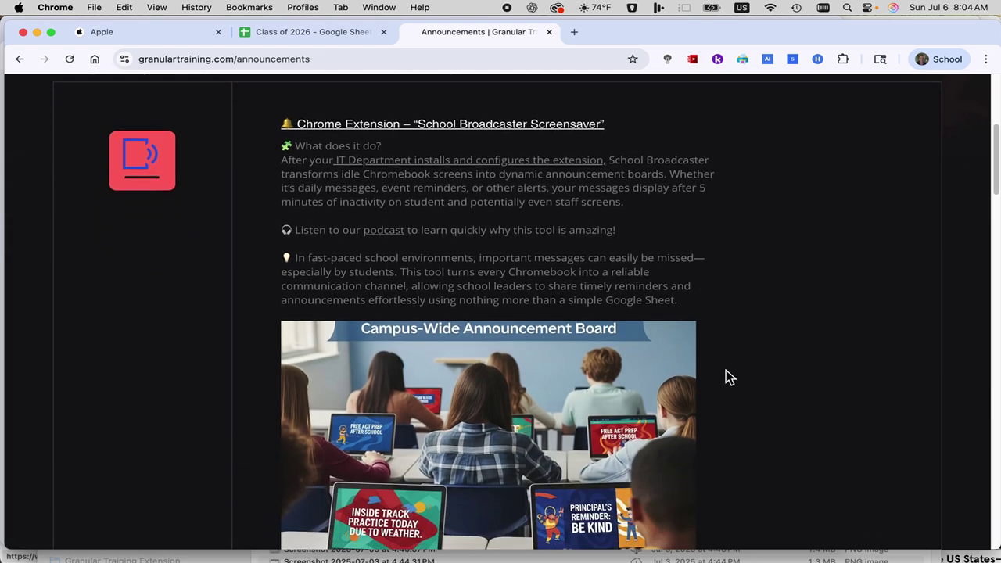
scroll(726, 370, "down", 3)
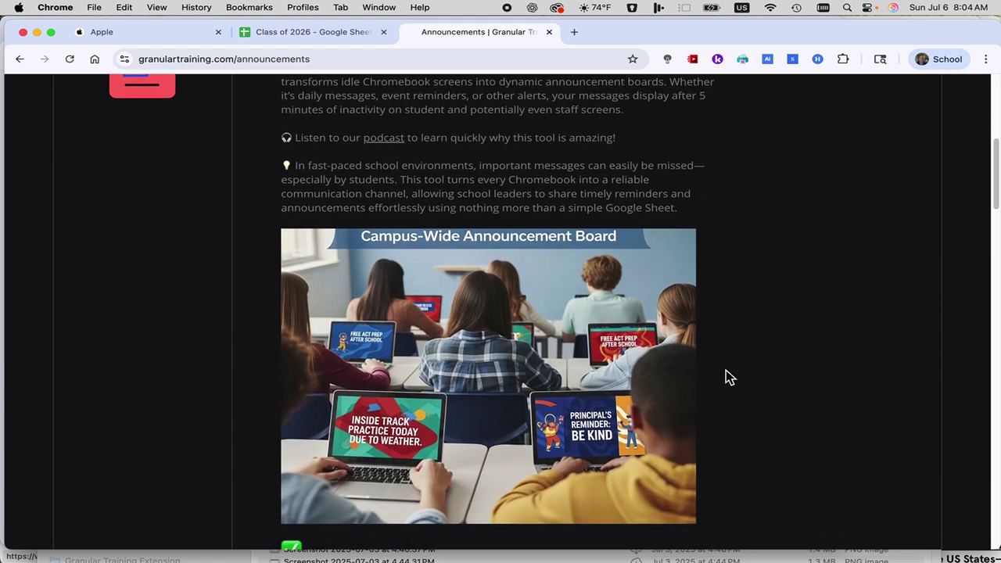
scroll(726, 371, "down", 1)
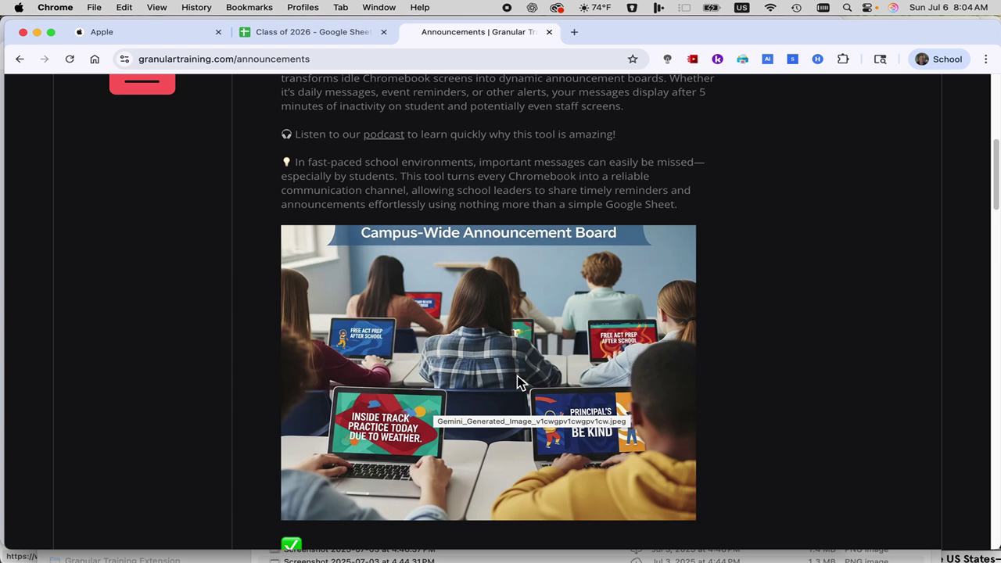
scroll(598, 344, "down", 2)
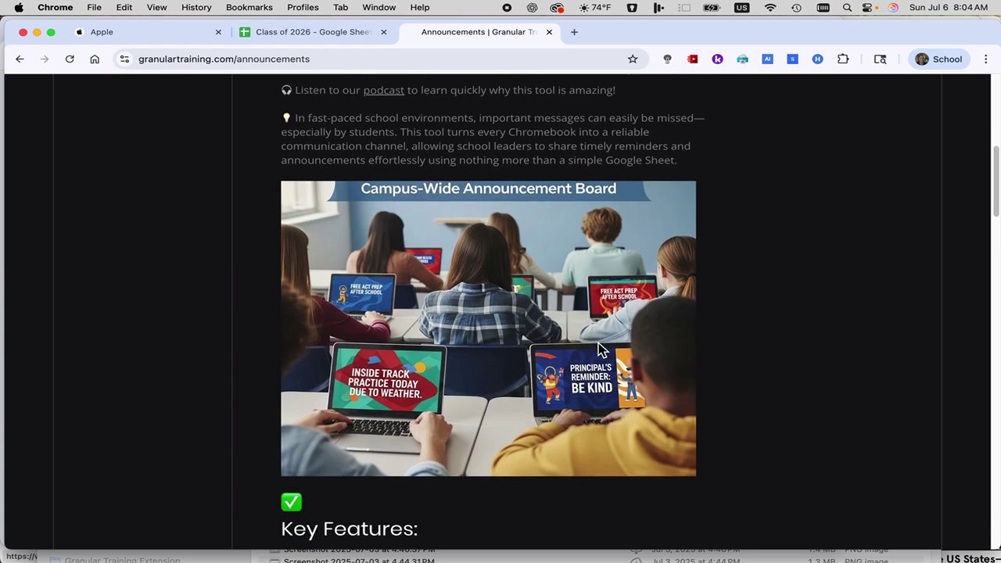
Read the Key Features and pricing information for the School Broadcaster Screensaver on the announcements page
scroll(598, 344, "down", 5)
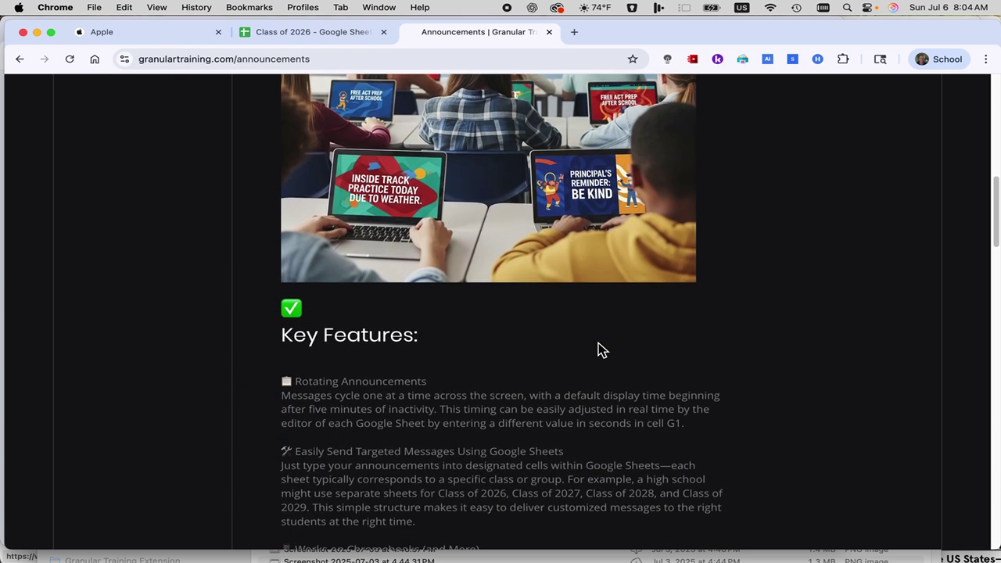
scroll(598, 344, "down", 4)
scroll(598, 344, "down", 13)
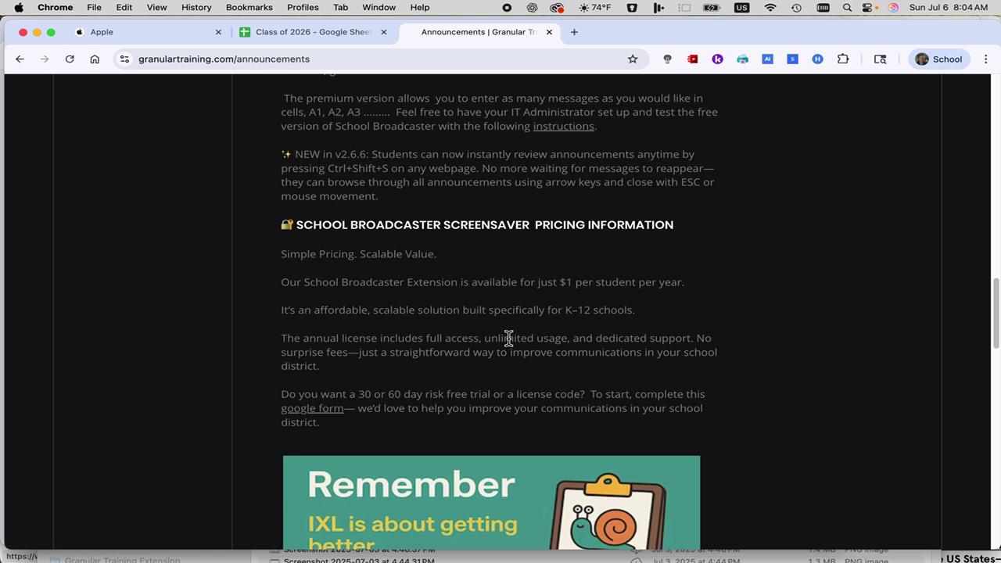
scroll(509, 338, "down", 10)
scroll(508, 342, "down", 10)
scroll(509, 342, "up", 20)
scroll(509, 343, "up", 1)
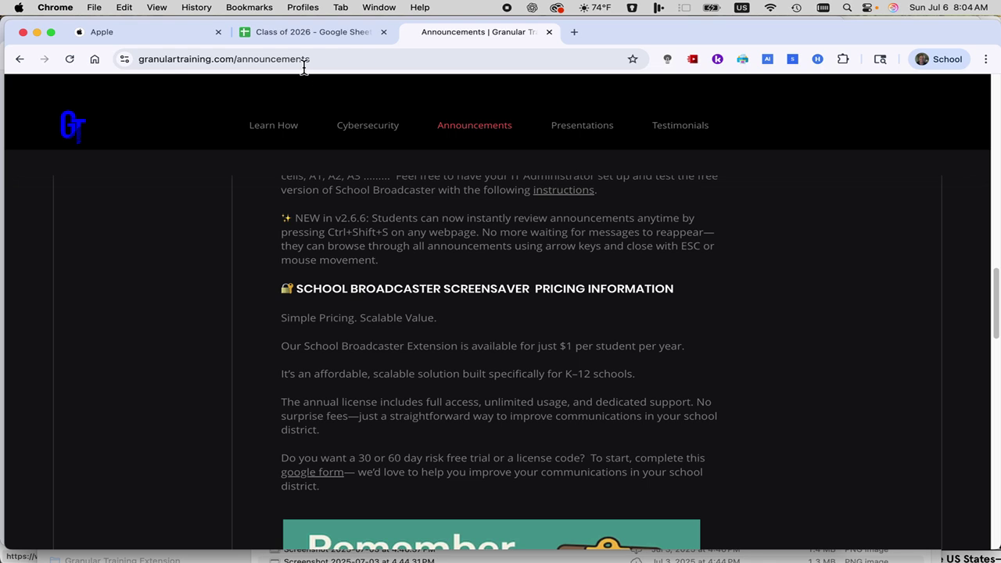
Step through the School Broadcaster announcements over the Apple page up to the sixth one and close the announcement display
left_click(151, 36)
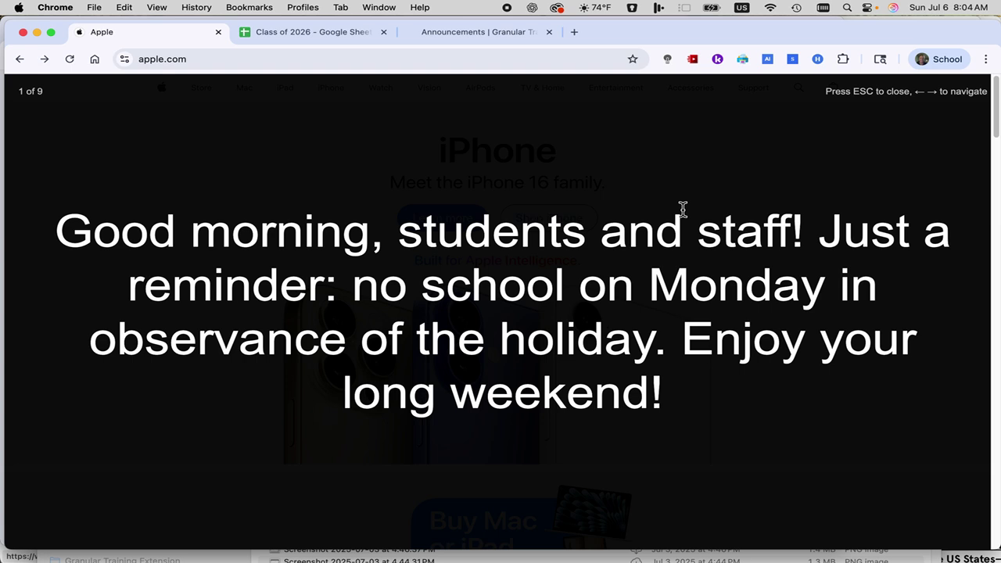
key("Right")
key("Right")
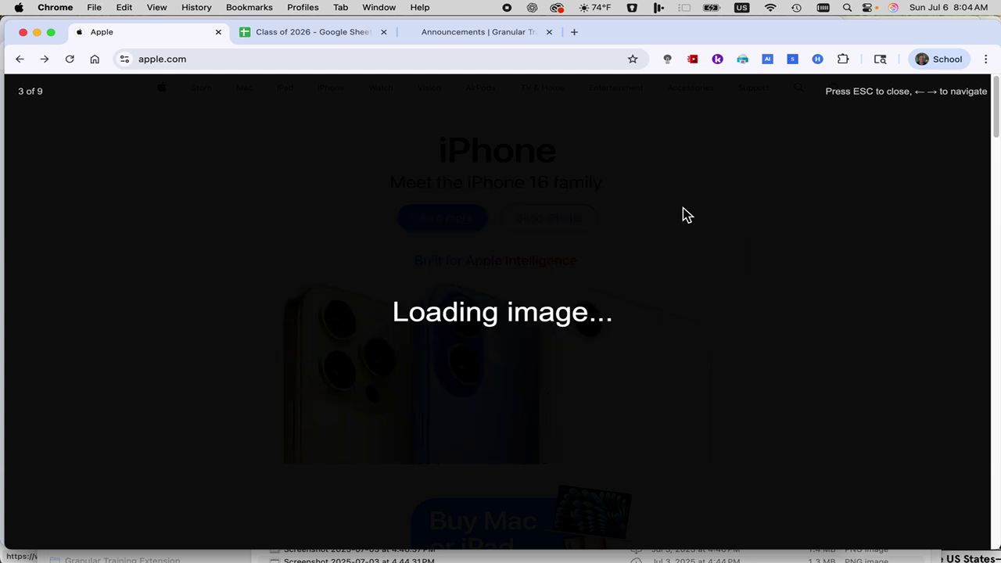
key("Right")
key("Right")
key("Right")
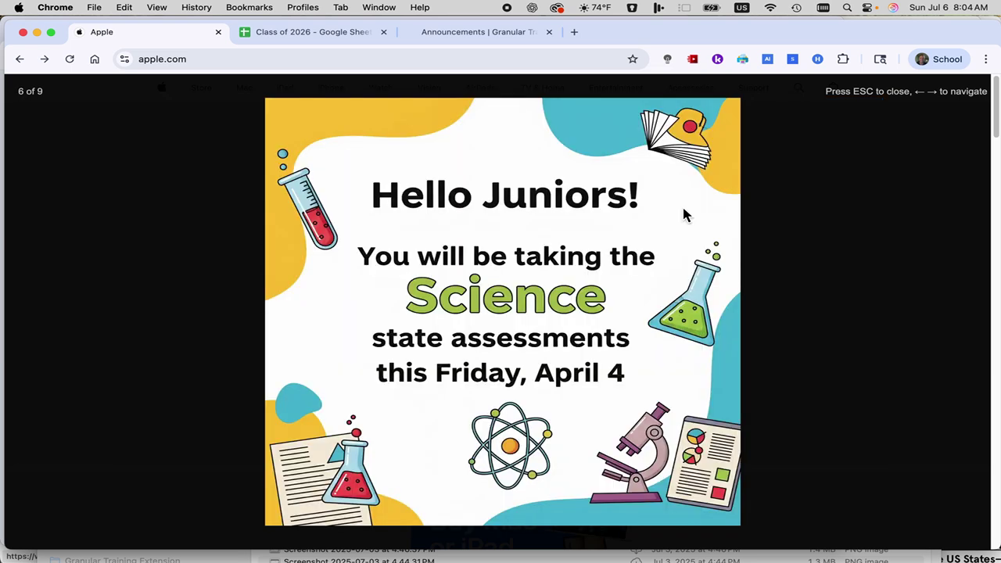
key("Escape")
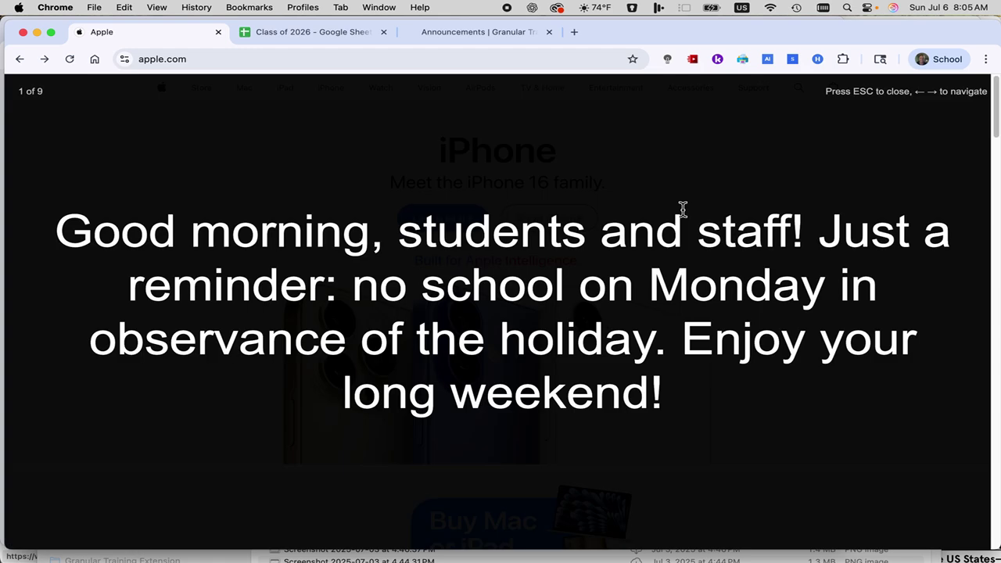
key("Escape")
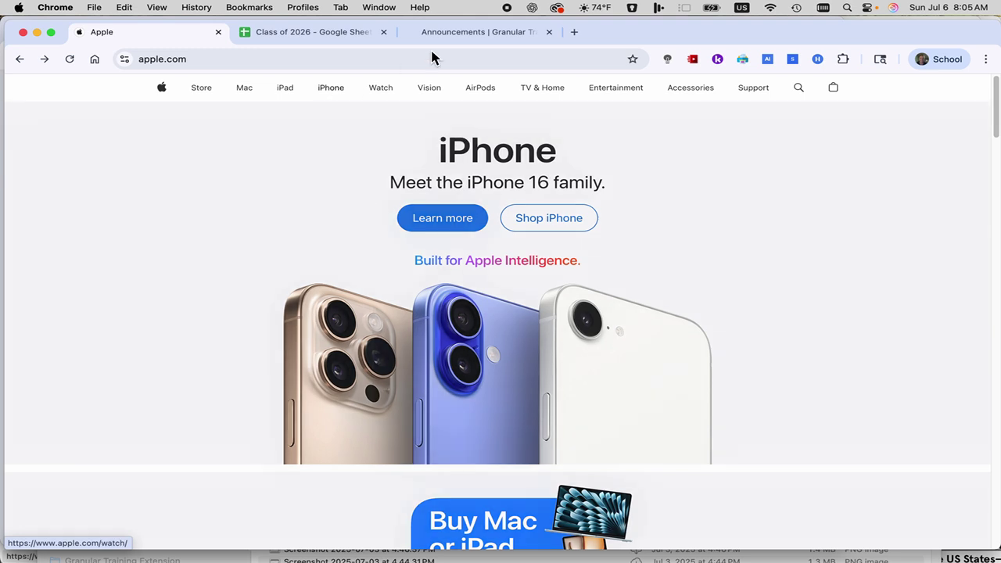
Return to the Granular Training announcements page
left_click(493, 35)
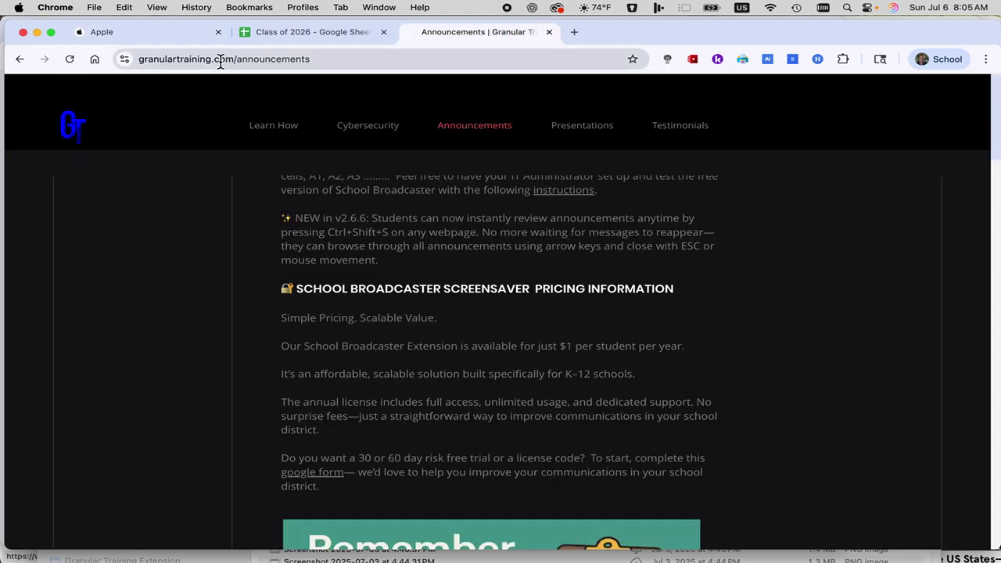